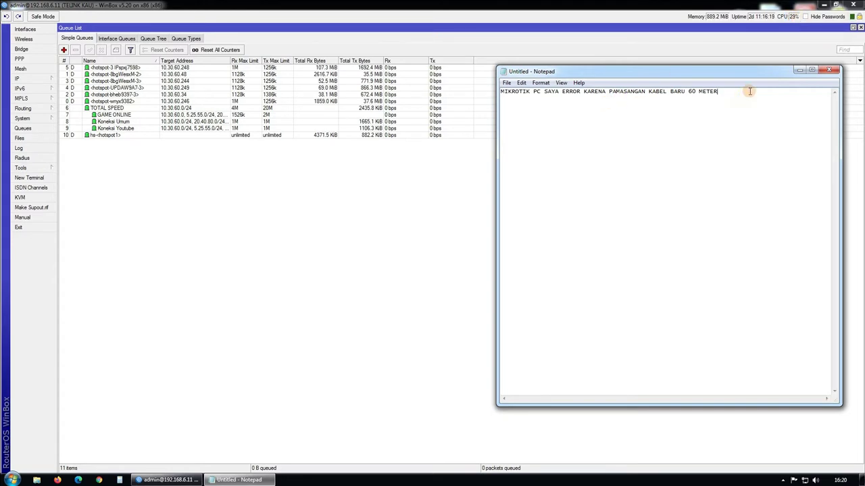
- Add the note line "1 DEMI SATU IP KELUAR SENDIRI" below the first line
key("Return")
type("1 DEMI SATU")
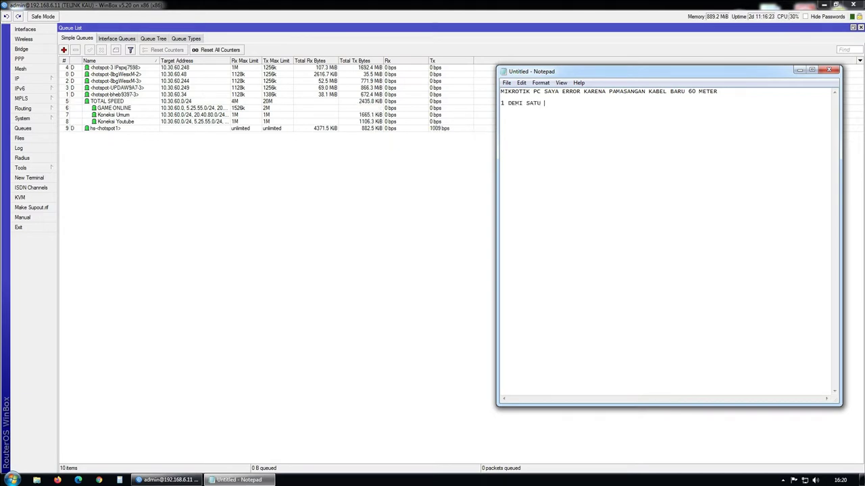
type(" IP KELUAR SENDIRI")
- Add the note lines "CARA MENGATASINNYA DENGAN CARA HAPUS SEMUA COOKIES" and "WIFI SAYA JUGA MATI DISNI"
key("Return")
type("CARA MENGATA")
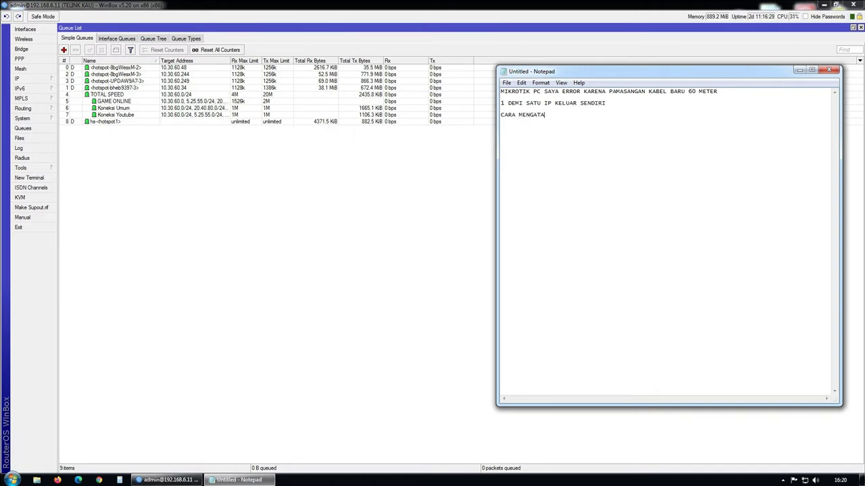
type("SINNYA DENGAN CARA HAPUS SEM,U")
key("BackSpace")
key("BackSpace")
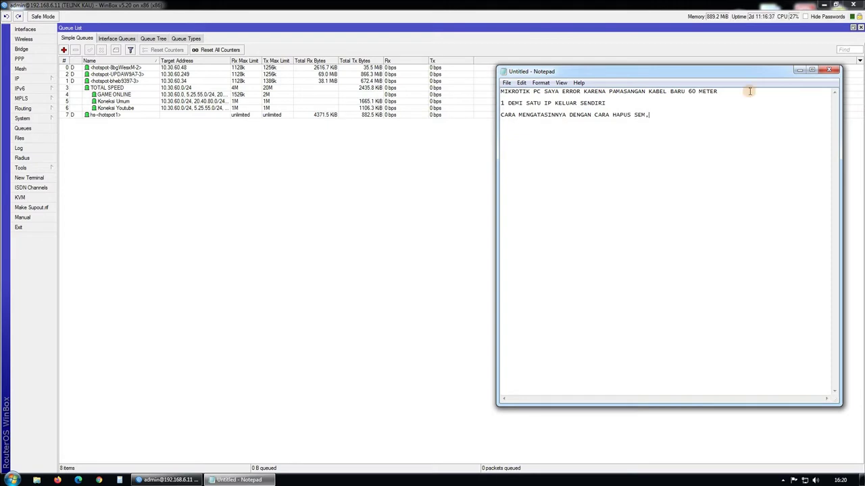
type("UA COOKIES")
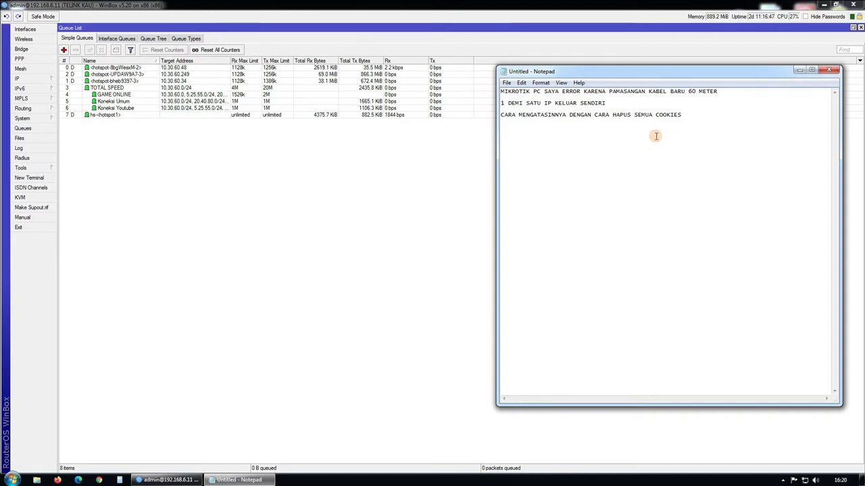
type("WIFI SAYA JUGA ")
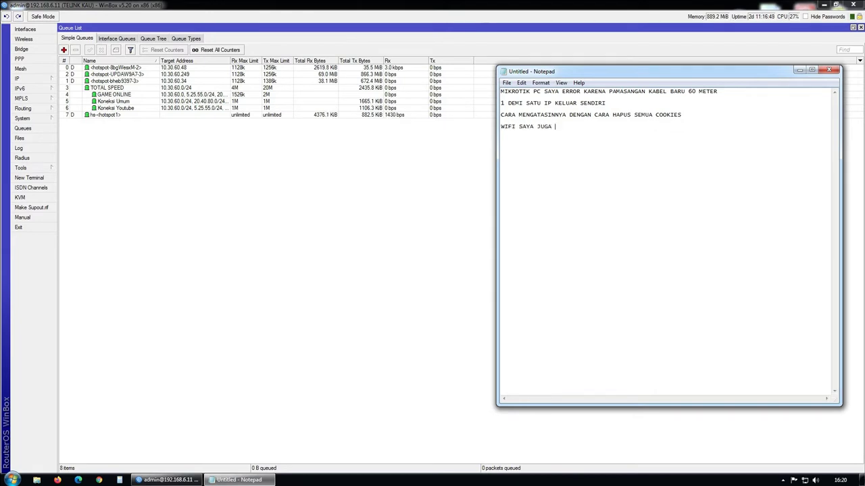
type("MATI DISNI")
- Switch to WinBox, delete all entries in the firewall's connections list and dismiss the removal errors
left_click(38, 79)
left_click(74, 157)
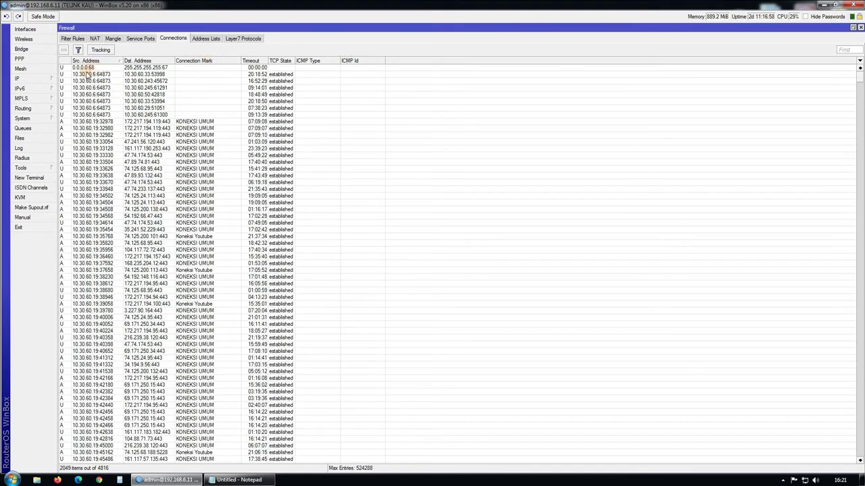
left_click(87, 73)
key("ctrl+a")
key("Delete")
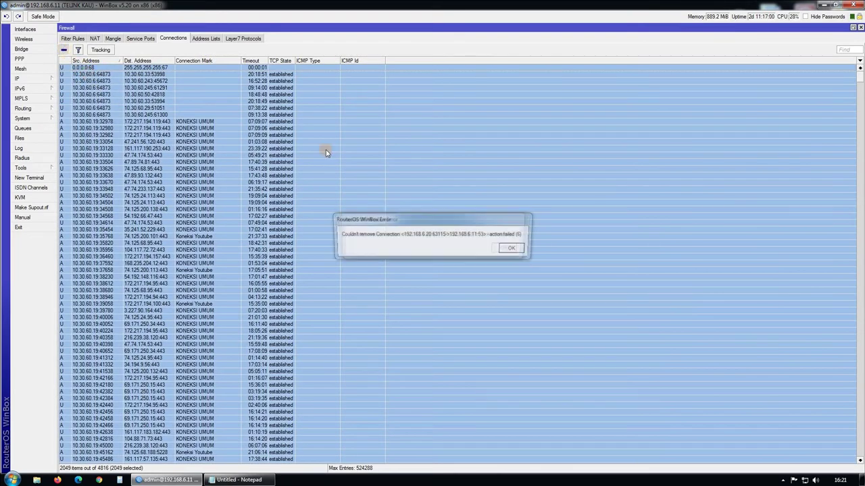
left_click(518, 248)
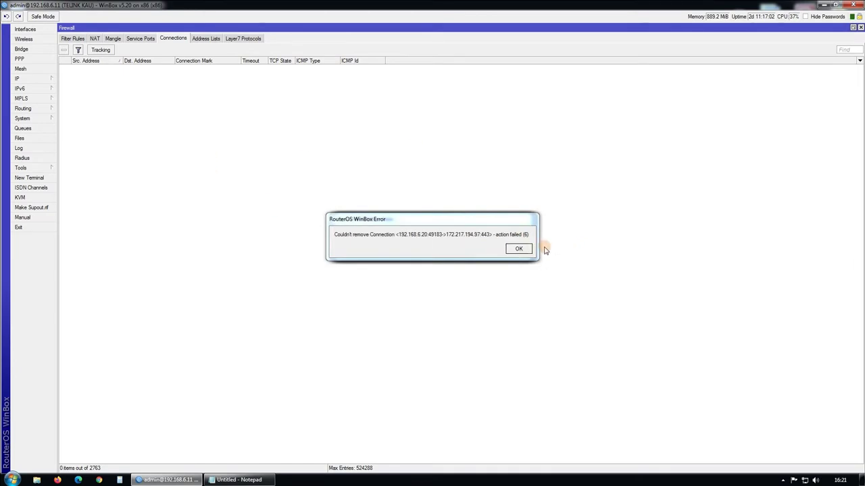
left_click(516, 249)
left_click(514, 248)
left_click(513, 248)
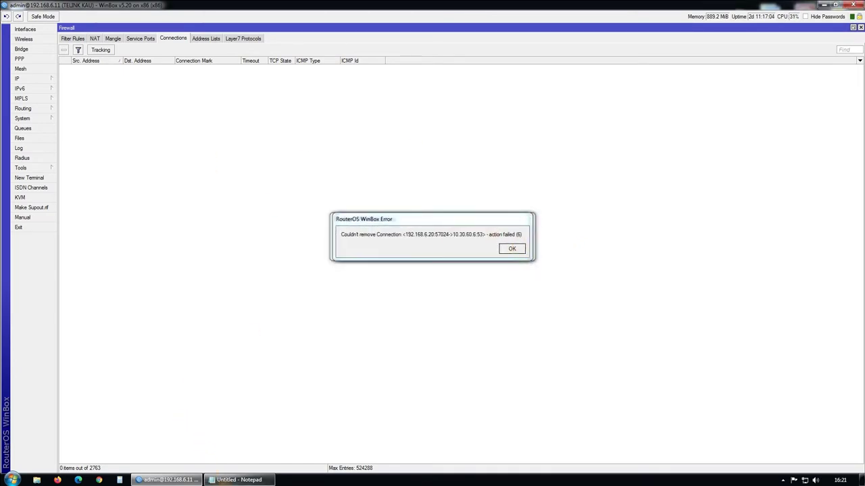
- Return to Notepad and add the line "CARA 1.. HAPUS SEMUA CONNECTION DI FIREWALL"
key("alt+Tab")
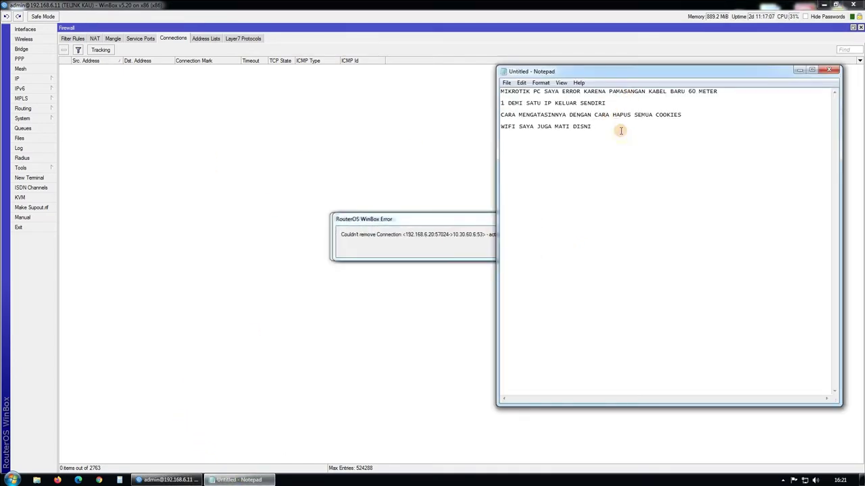
type("CARA 1.. HAPUS SEMY")
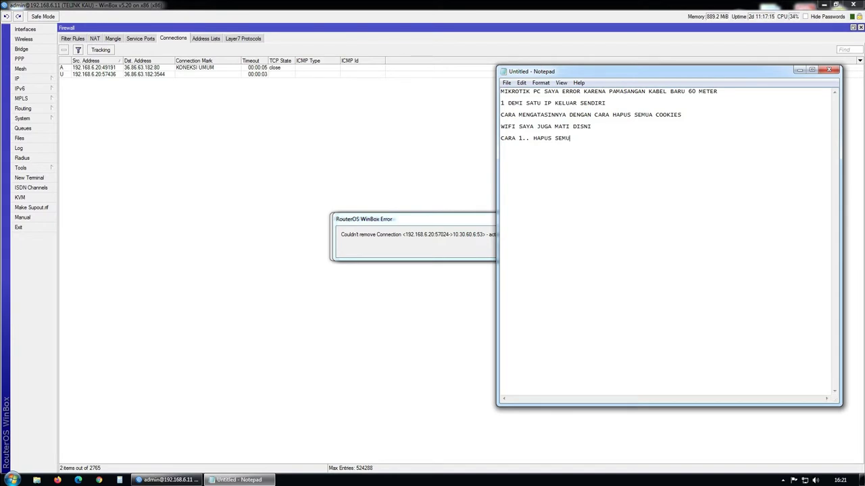
type("CONNE")
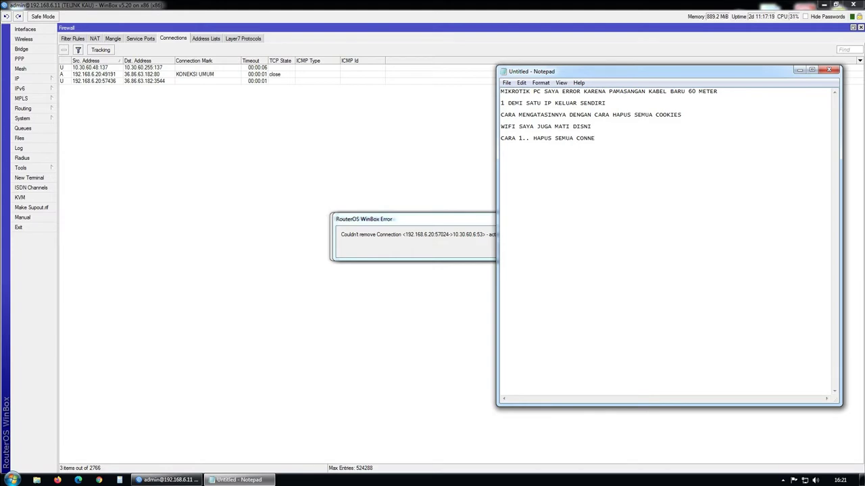
type("CTION DI F")
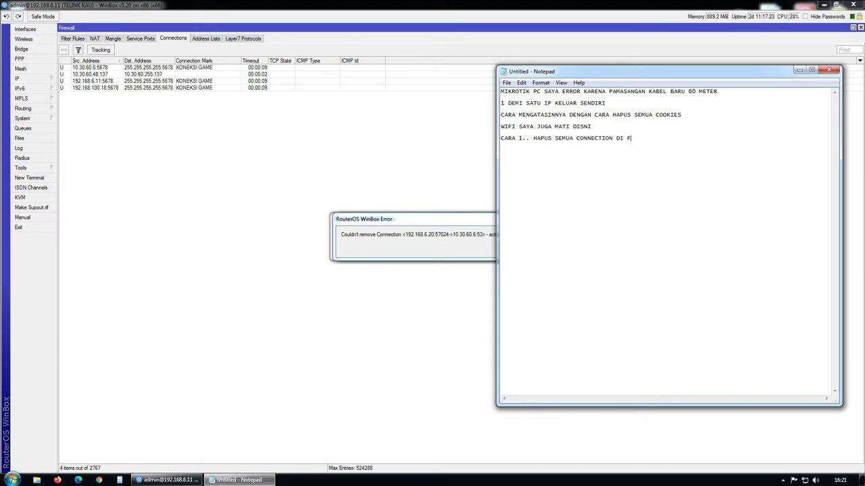
type("IREWALL")
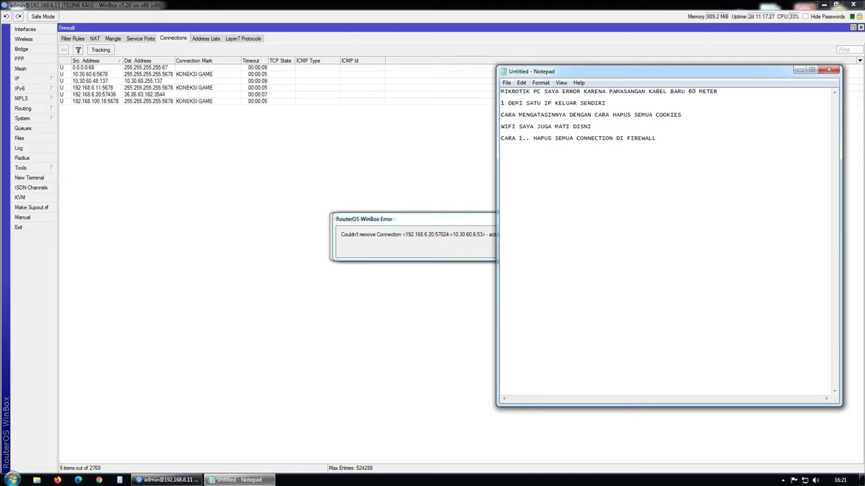
- Add the note line "DAN CARA KE 2 LANGSUNG MEMATIKAN MIROTK DENGAN CARA"
key("Return")
type("DAN CARA KE 2 LANGS")
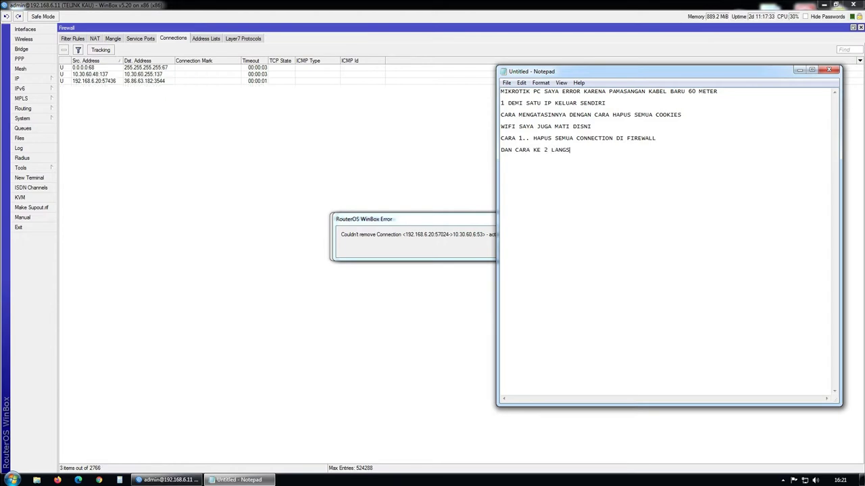
type("UNG MEMATIKAN MIROT")
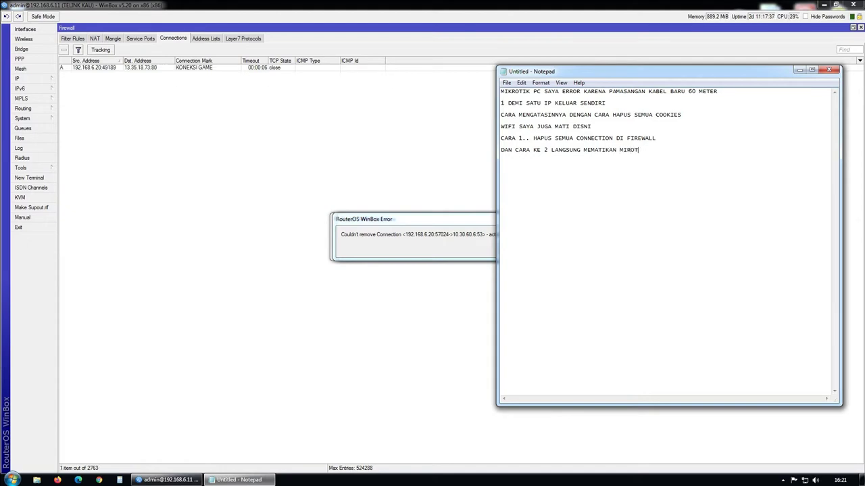
type("K DENGAN CARA")
- Check WinBox's system commands and write "KLIK SYSTEM > CARI SHUTDOWN" as the next line in the Notepad notes
left_click(26, 80)
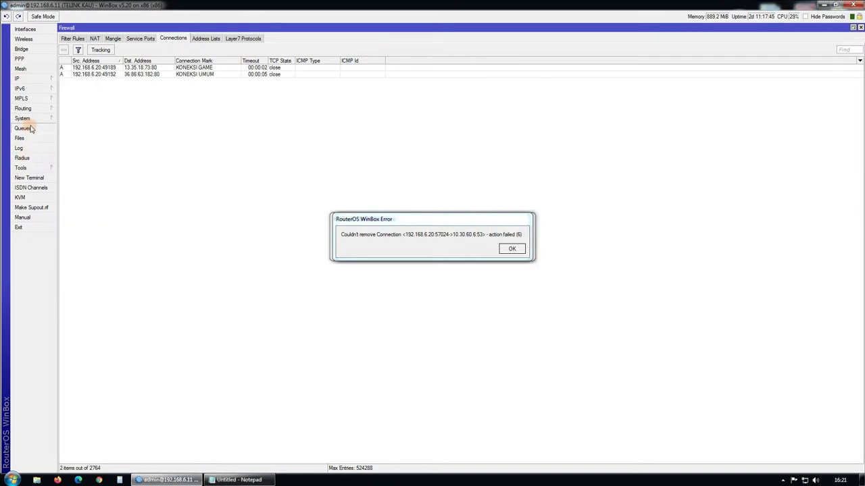
left_click(24, 128)
left_click(25, 118)
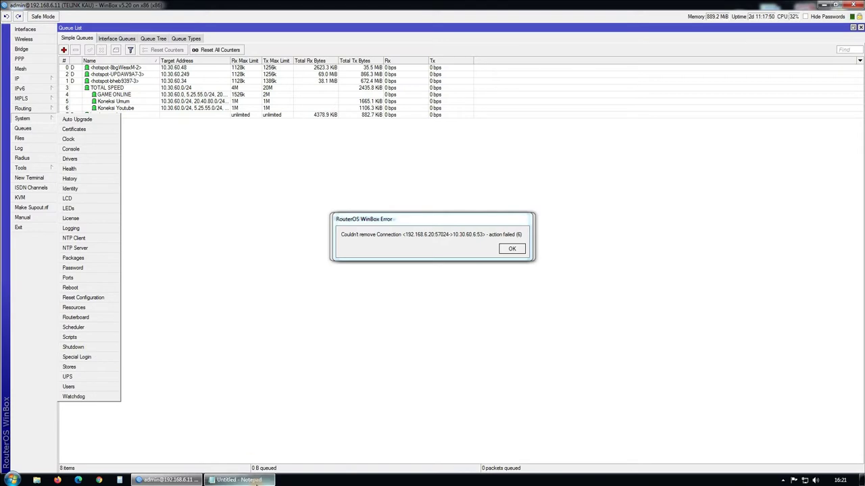
left_click(255, 480)
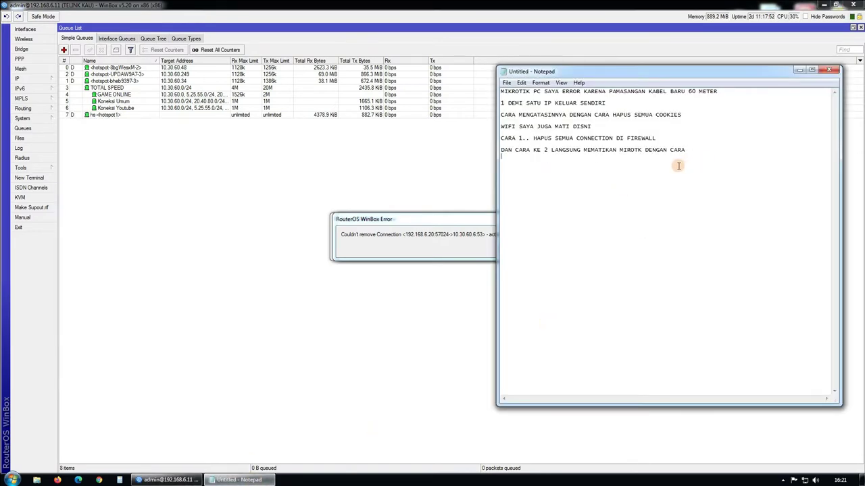
type("KLIK SYSTEM > CARI SHU")
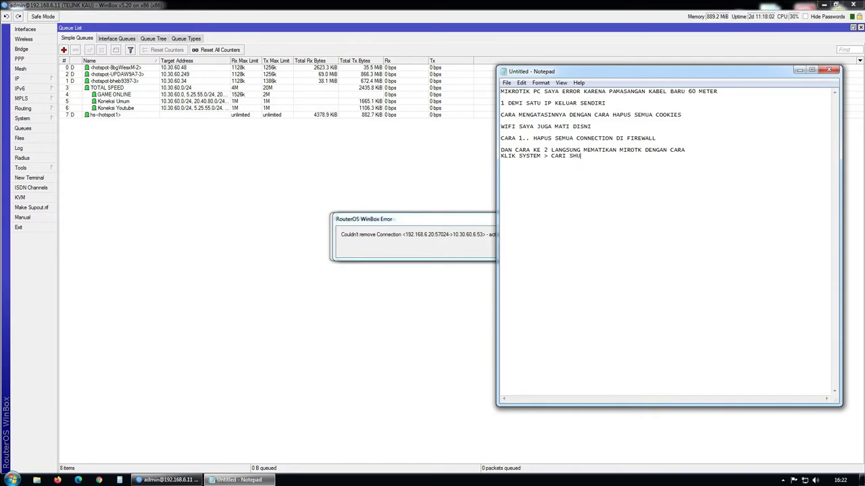
type("TDOWN")
- Shut down the router from WinBox and confirm the shutdown
left_click(23, 118)
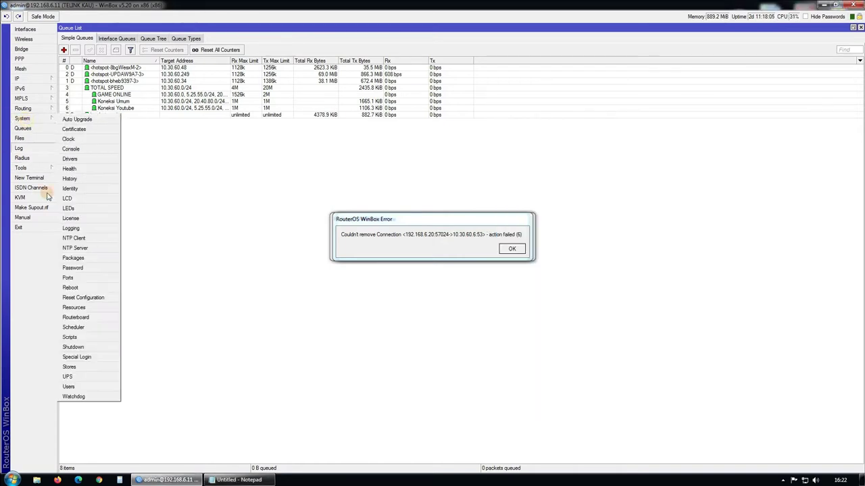
left_click(84, 348)
left_click(438, 247)
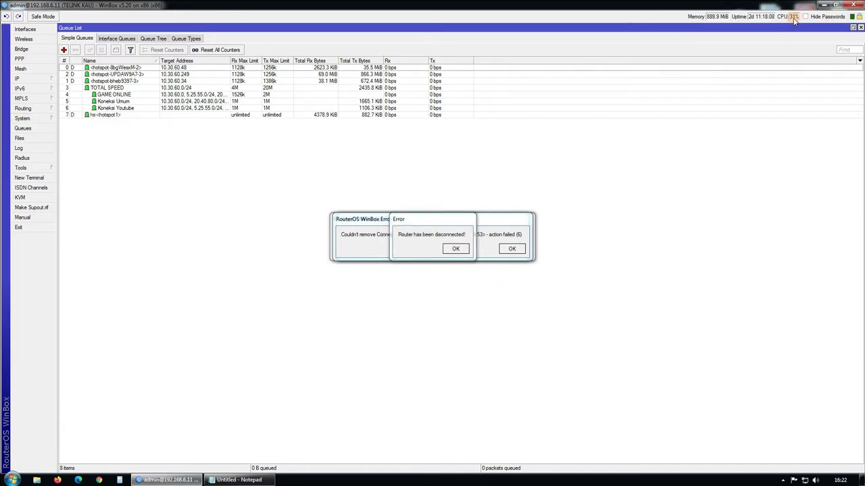
left_click(237, 480)
key("Return")
key("Return")
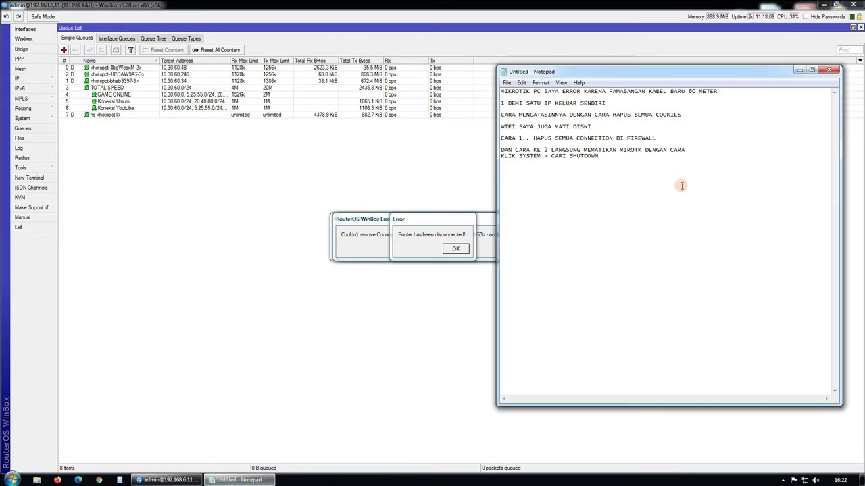
- Open the router's system resources in WinBox and move their window clear of the error dialogs
left_click(31, 119)
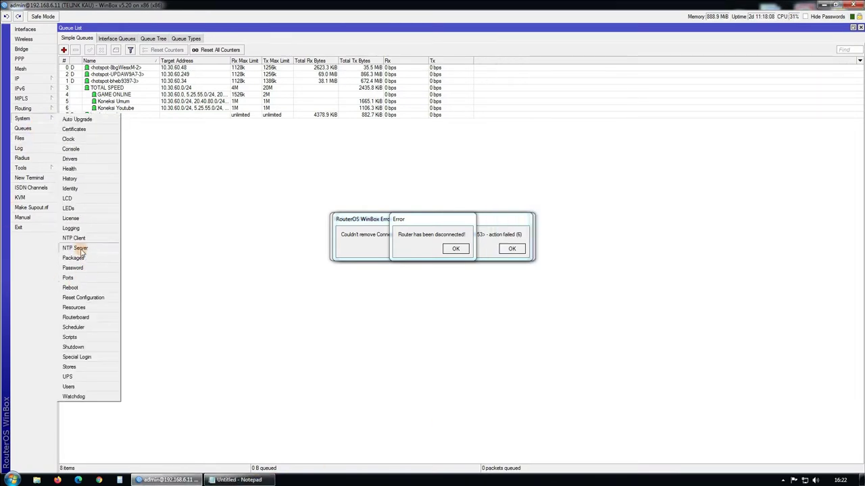
left_click(74, 307)
left_click_drag(473, 165, 709, 167)
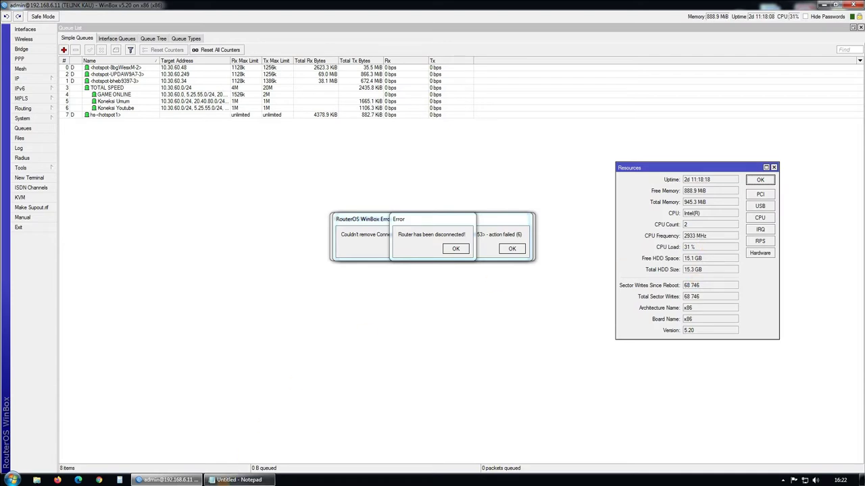
- Move the Notepad window off the resources window and add the line "SAYA PAKAI MIKROTIK PC" after a blank line
left_click(236, 479)
left_click_drag(676, 72, 275, 105)
left_click(196, 184)
key("Return")
key("Return")
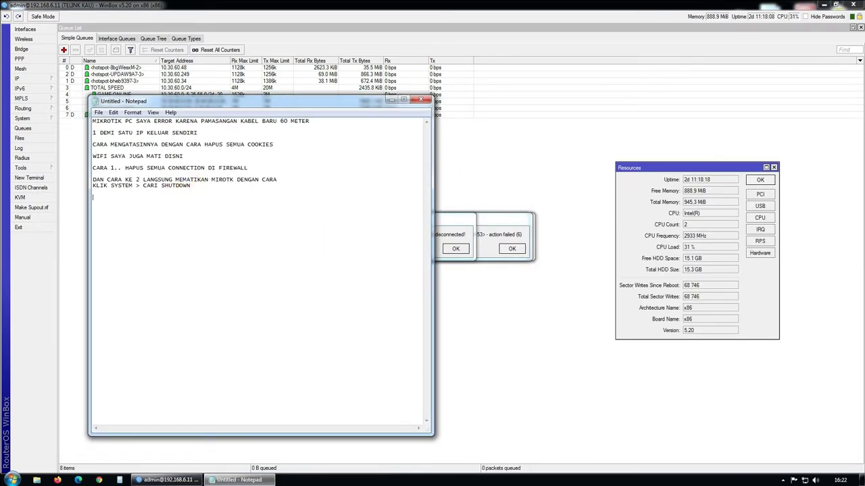
type("SAYA PAKAI MIKROTIK PC")
- Dismiss WinBox's router disconnection error and bring the Notepad notes back up
left_click(391, 99)
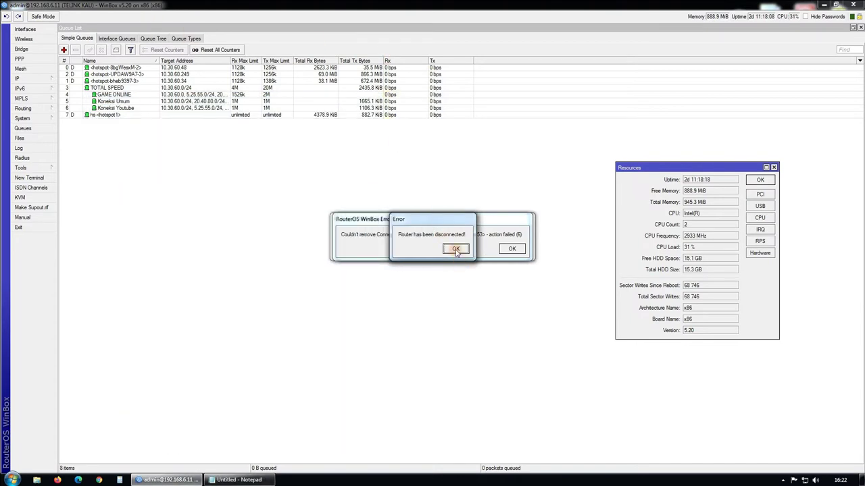
left_click(456, 249)
left_click(166, 480)
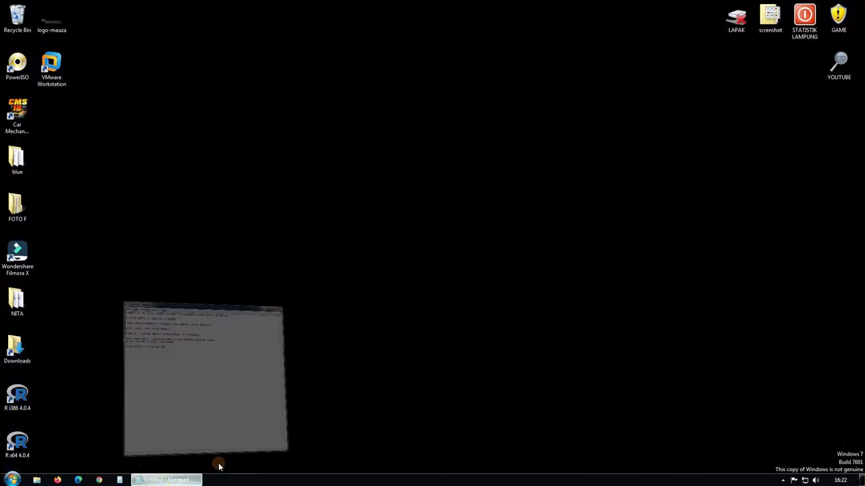
- Add the note line "SETELAH RESTAR PC PC OTOMATIS MATI, ATAU MODE" after a blank line
key("Return")
key("Return")
type("DS")
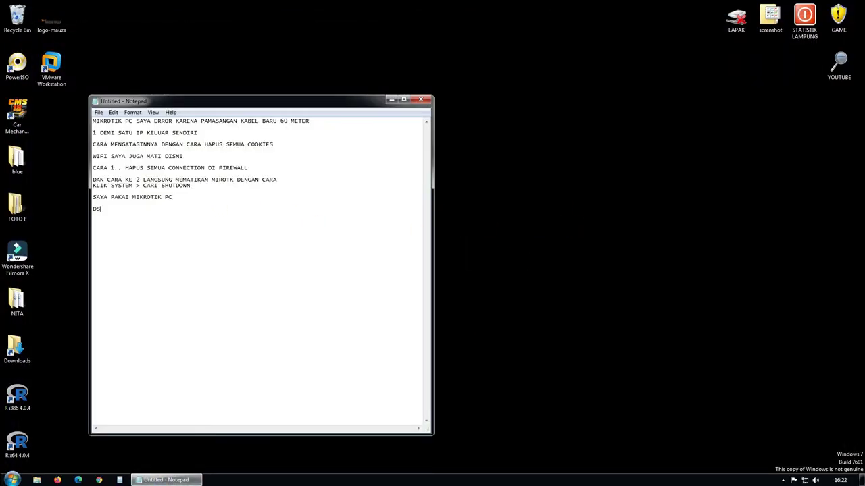
type("SETELAH R")
type("ESTAR PC PC OTOMATIS MATI,")
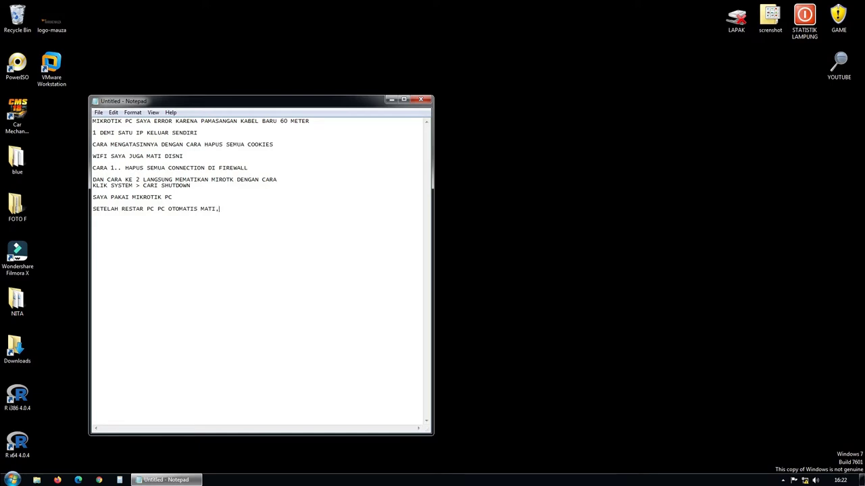
type(" ATAU MODE")
- Look up the Windows power options and add the line "SLEEP.." to the notes
left_click(11, 474)
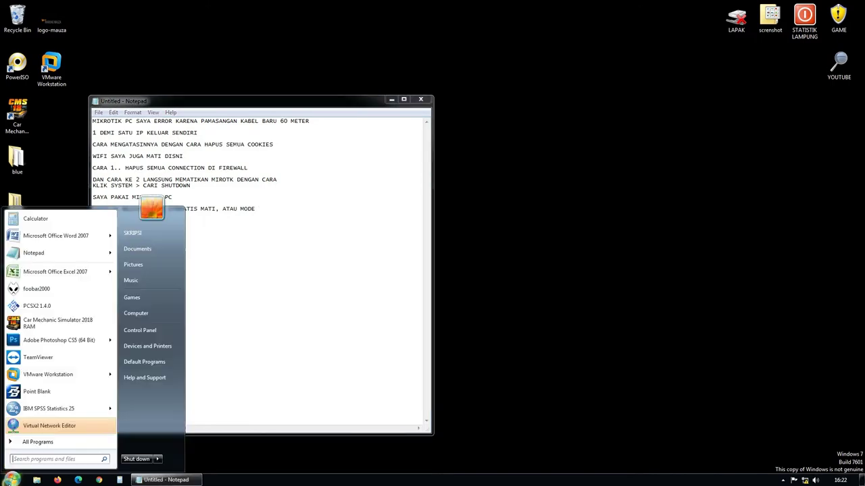
left_click(57, 443)
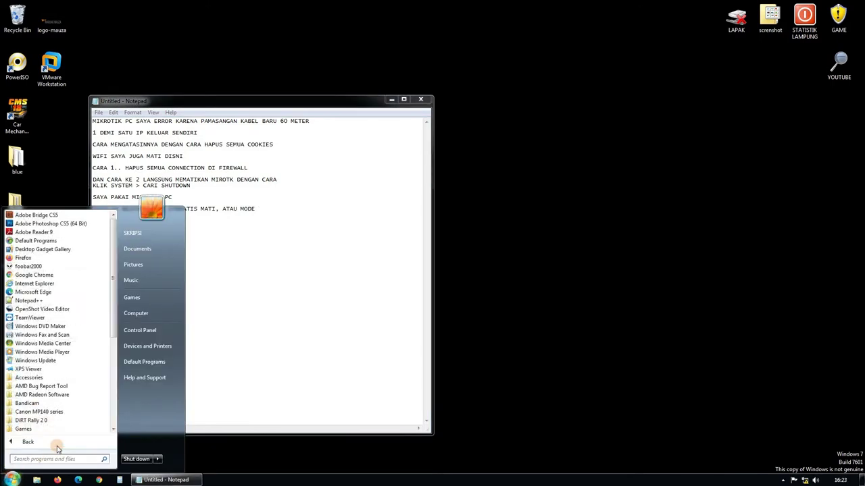
left_click(157, 459)
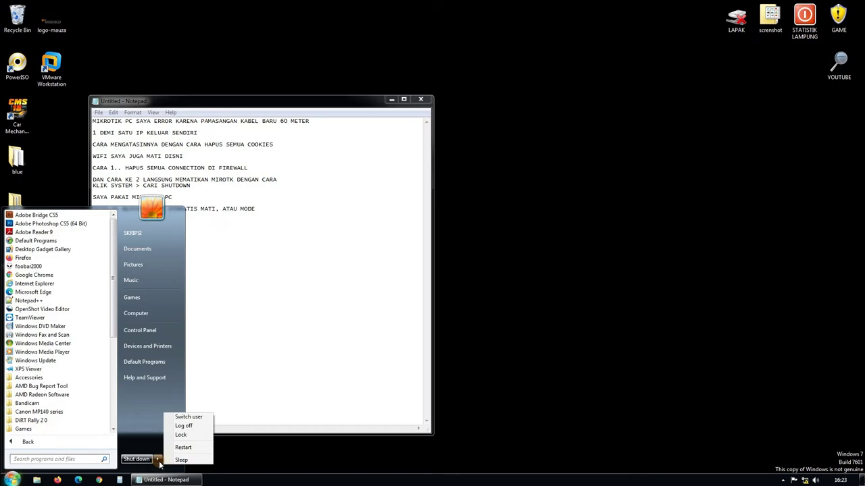
left_click(284, 308)
type("S")
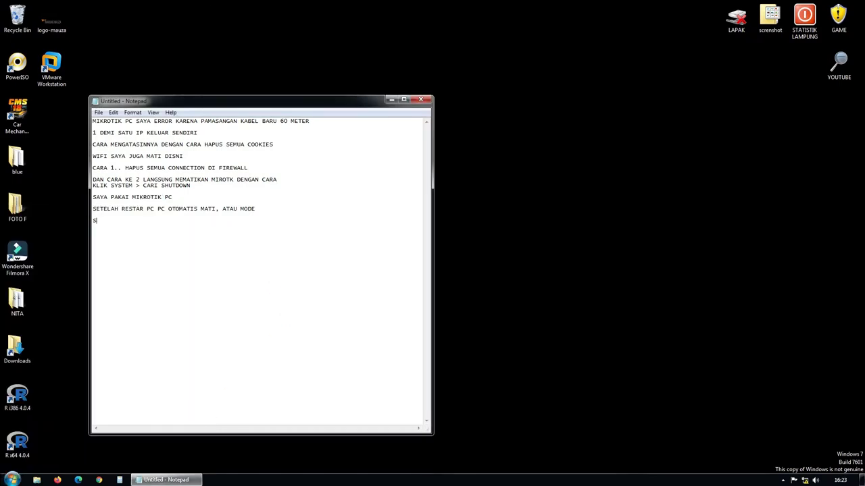
type("LEEP")
type(".")
- Add the note text "CARA MENGHIDUPKANNYA LG DENGAN CARA, MENCCABUT SEMUA KABEL LAN, DAN" below "SLEEP.." after a blank line
type("CARA MENG")
type("HIDUPKANNYA LG DENGAN C")
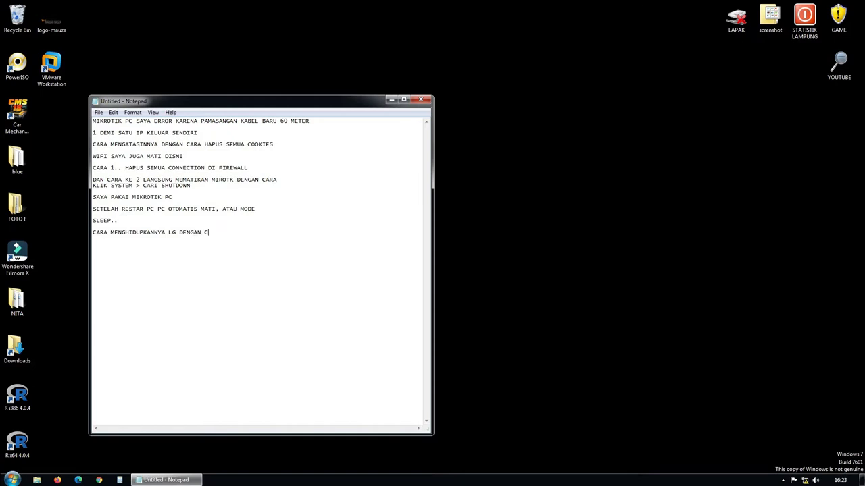
type("ARA, MENCV")
type("ABUT SEMUA KABEL LAN, DAN")
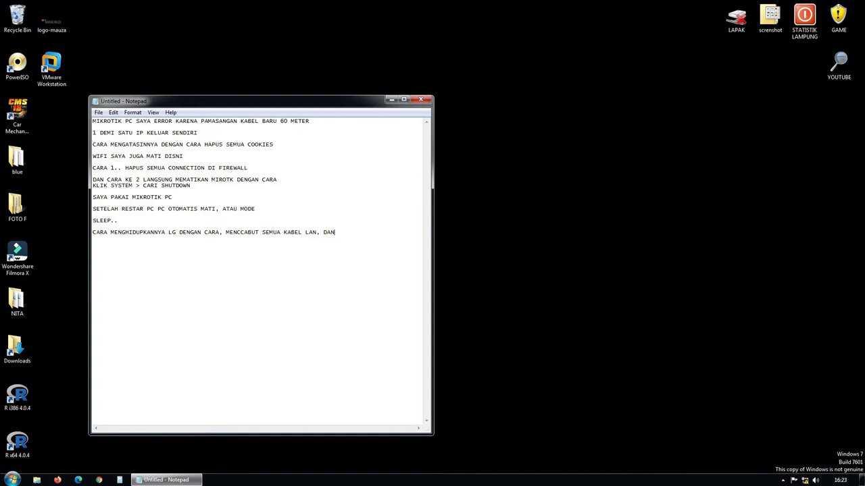
- Continue the same note line with "POWER.. TUNGGU SAMPAI 1 MENIT BARU COLOK KEMBALI DAN HIDUPKAN POWER on"
type("POWER.. TUNGGU SAMPAI 1 MENIT BARU")
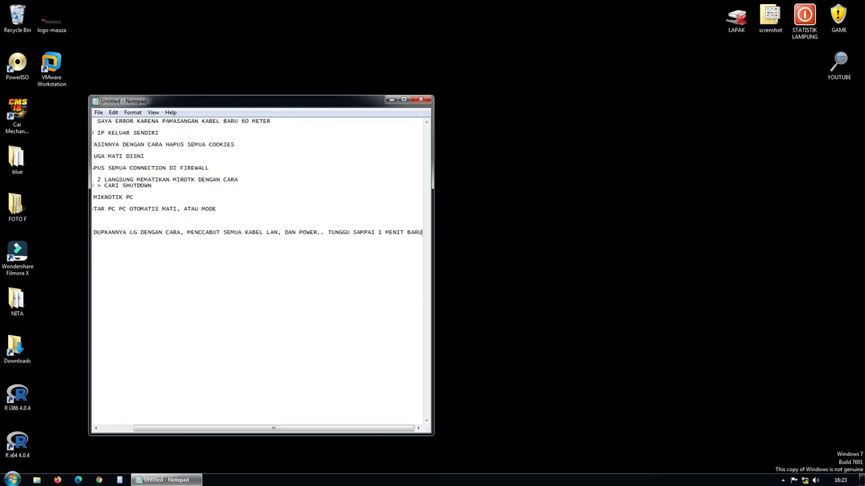
type(" COLOK KEM")
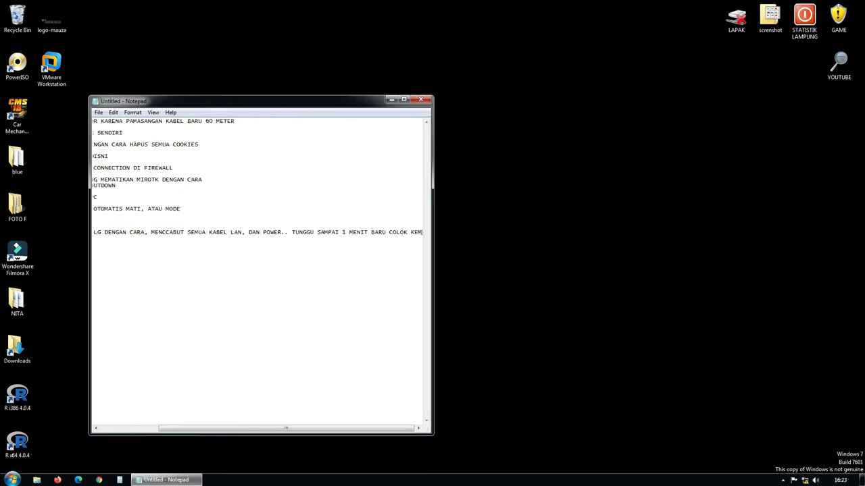
type("BALI DAN")
type("HID")
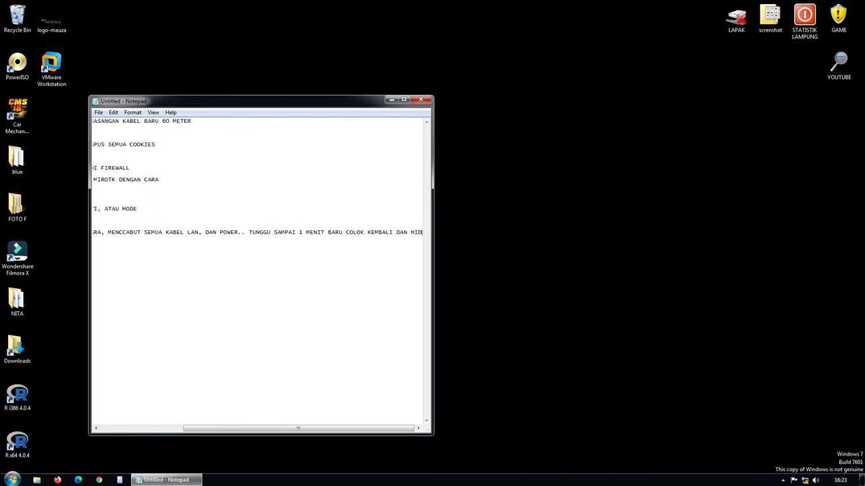
type("UPKAN POWER on")
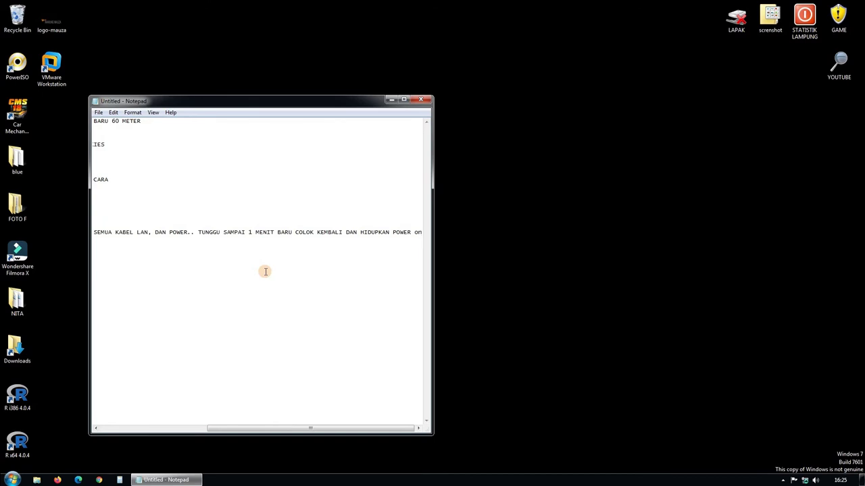
- Launch WinBox v3.11 from the LAPAK folder and connect to the router at 192.168.6.11 as admin with the account password
left_click(739, 20)
double_click(738, 20)
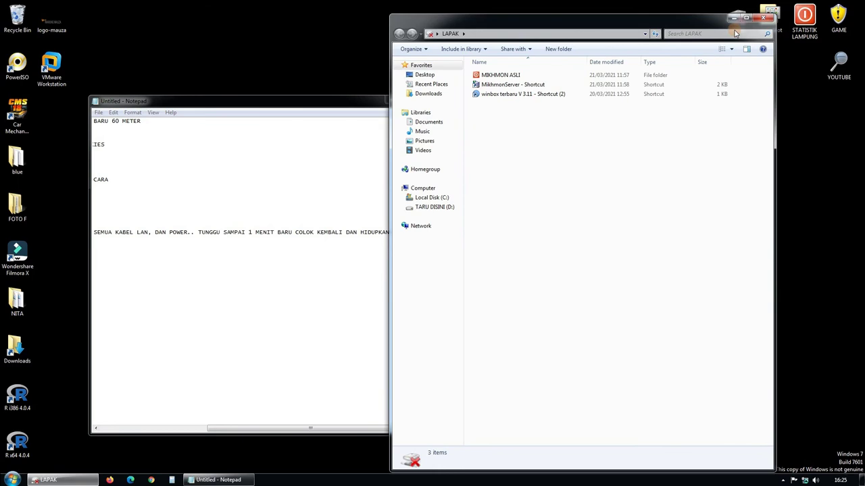
double_click(546, 97)
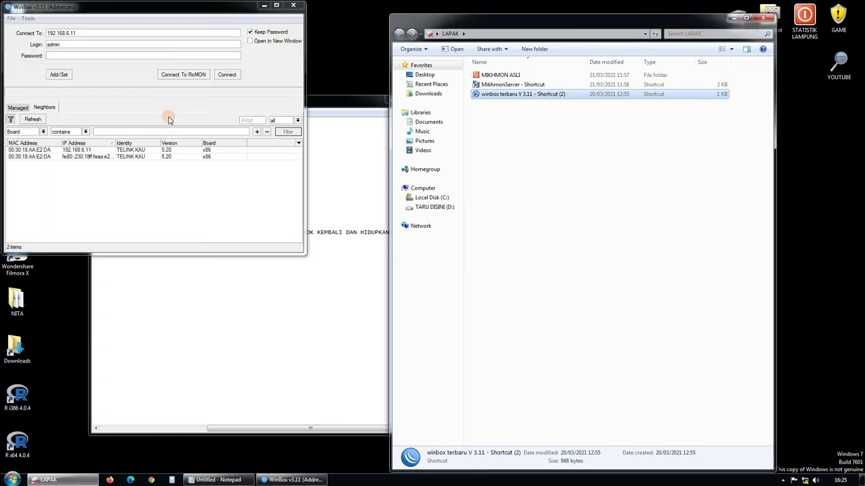
left_click(81, 149)
left_click(113, 56)
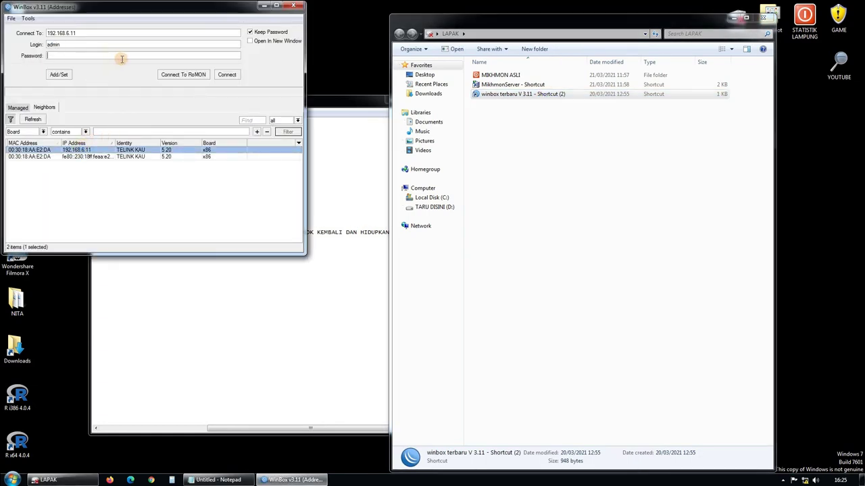
type("******")
left_click(227, 74)
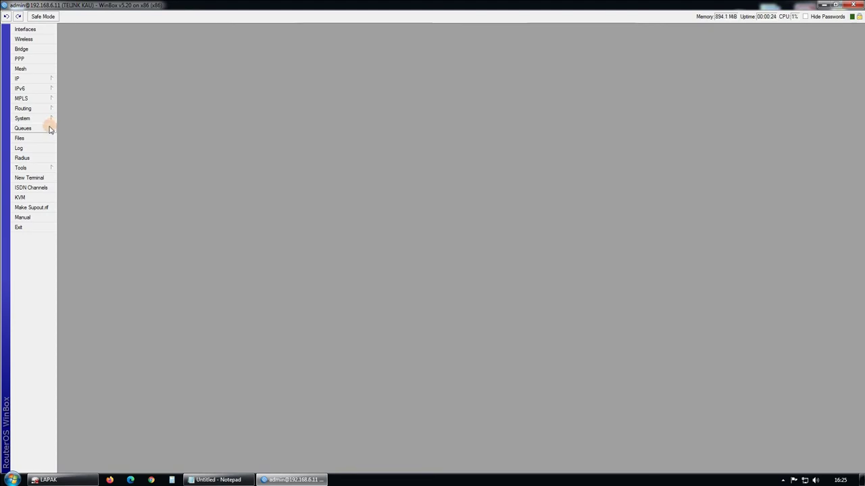
- View the router's simple queues, and open the list of hotspot user profiles
left_click(23, 128)
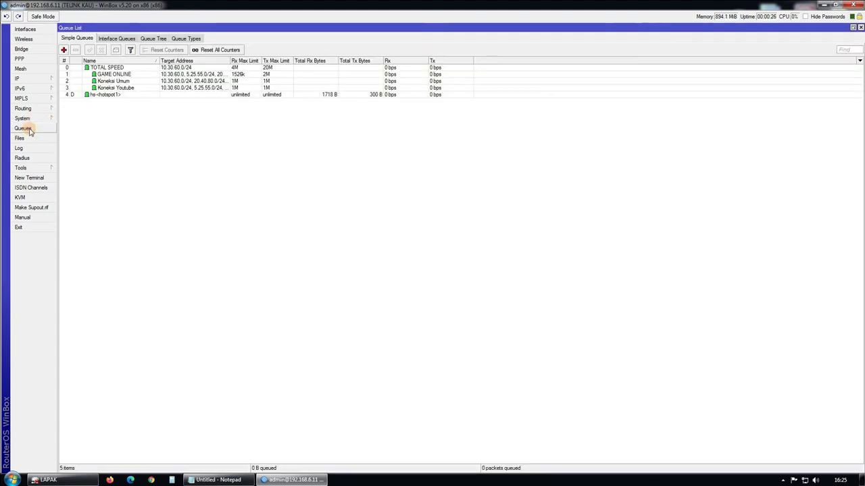
left_click(39, 81)
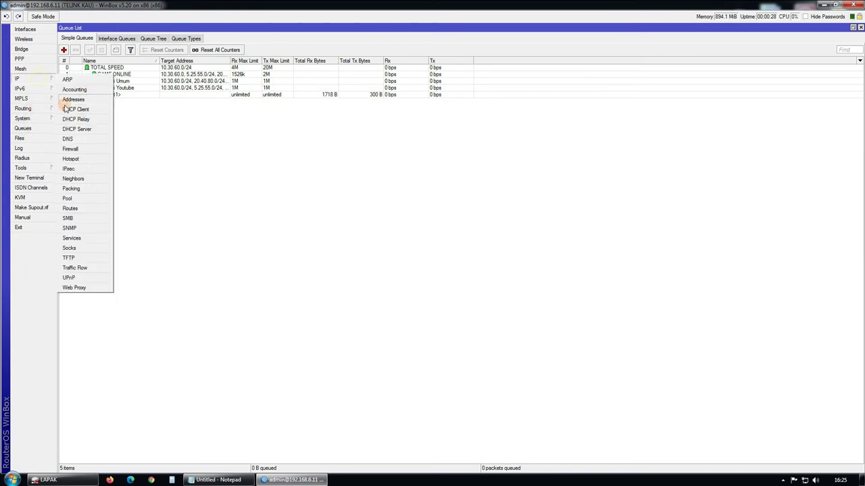
left_click(72, 156)
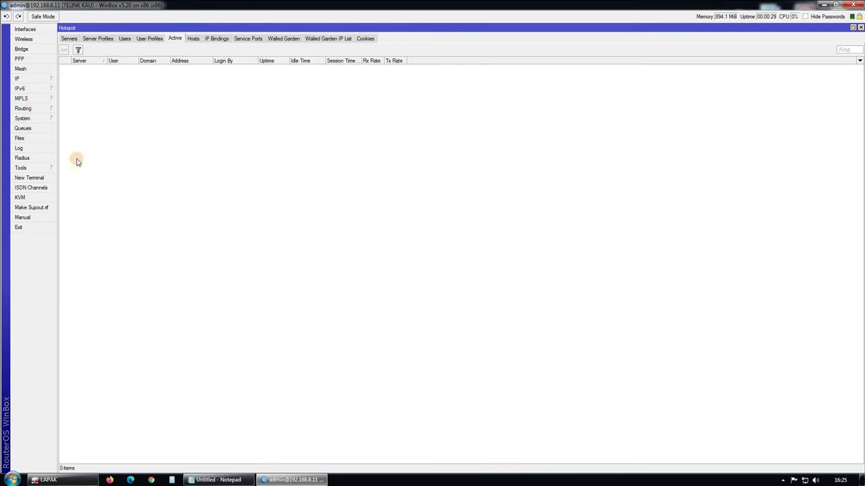
left_click(151, 37)
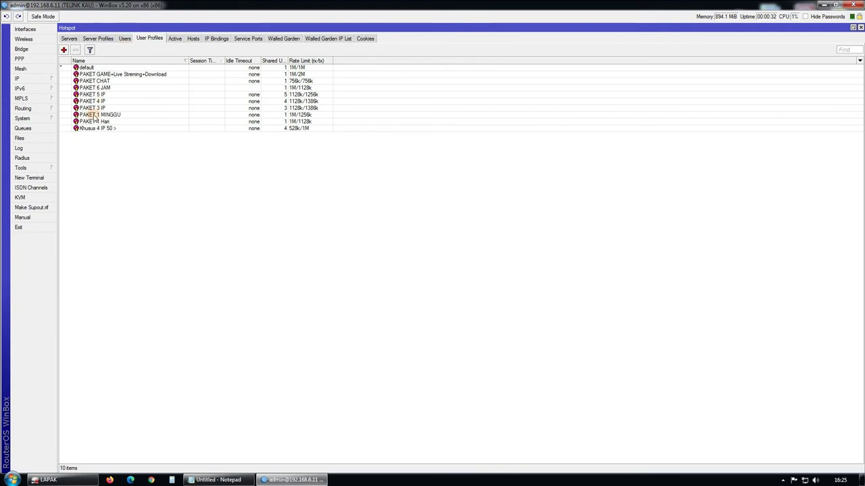
- Set the rate limit of the hotspot user profile "Khusus 4 IP 50 >" to 1M/1M and save it
double_click(96, 128)
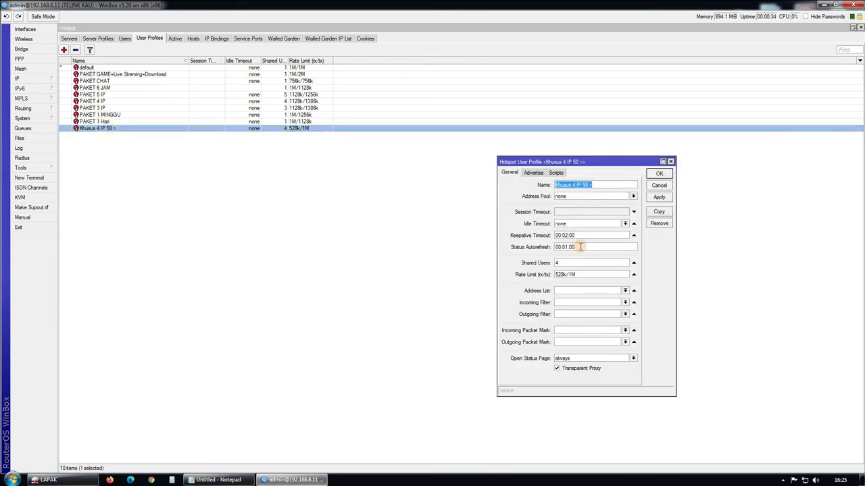
left_click(563, 274)
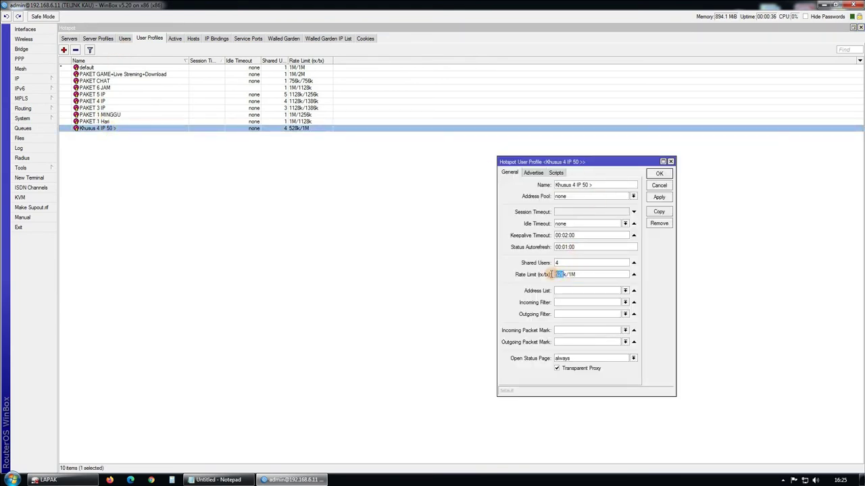
left_click_drag(553, 274, 567, 275)
type("1M")
left_click(658, 173)
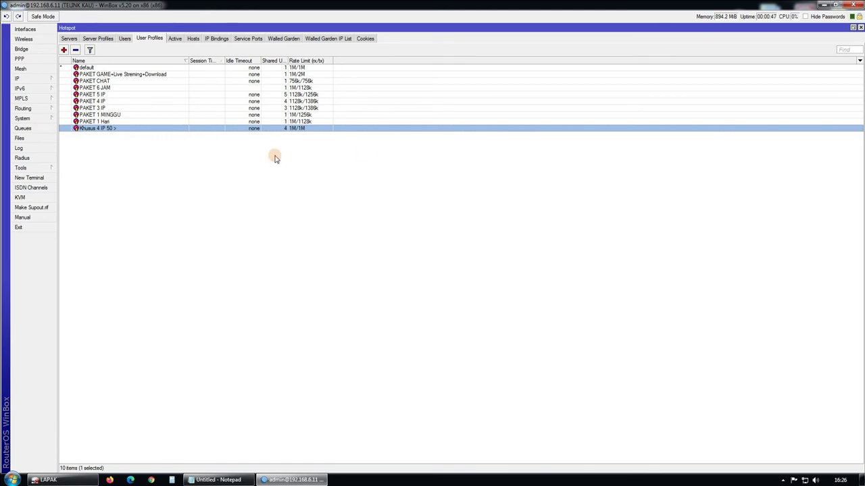
- Set the rate limit of the hotspot user profile "PAKET CHAT" to 512k/512 and save it
double_click(95, 81)
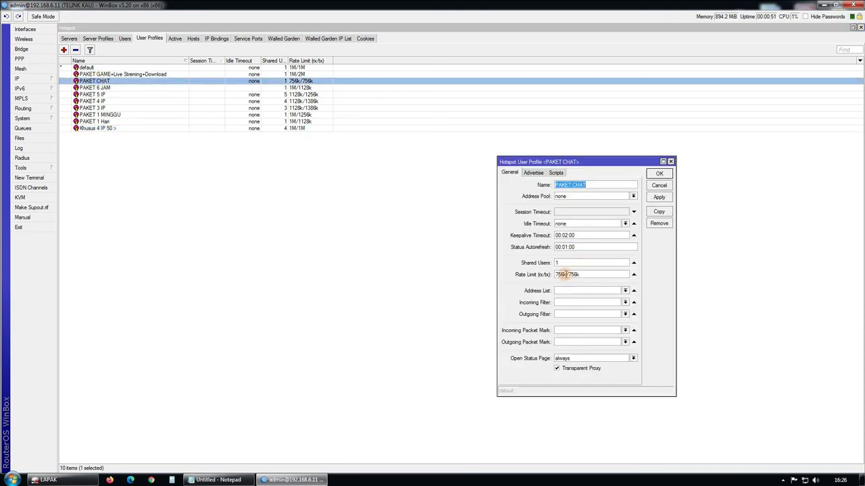
left_click_drag(563, 274, 554, 274)
type("512")
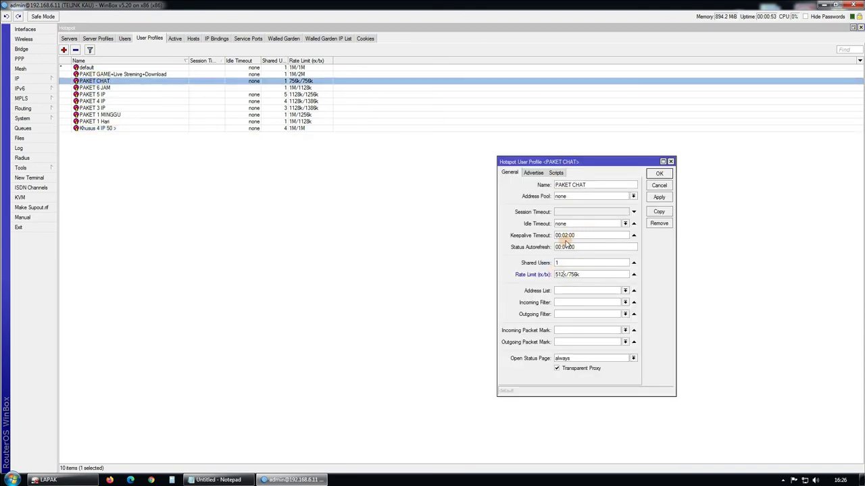
left_click_drag(585, 274, 571, 275)
type("512")
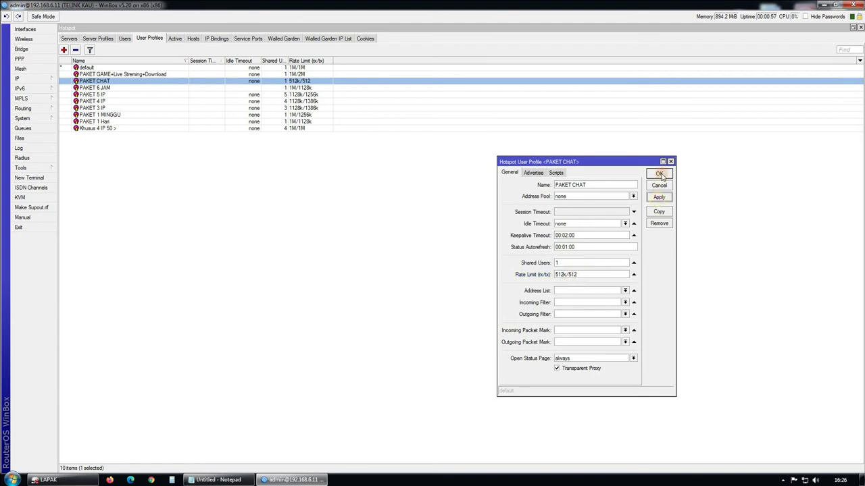
left_click(660, 173)
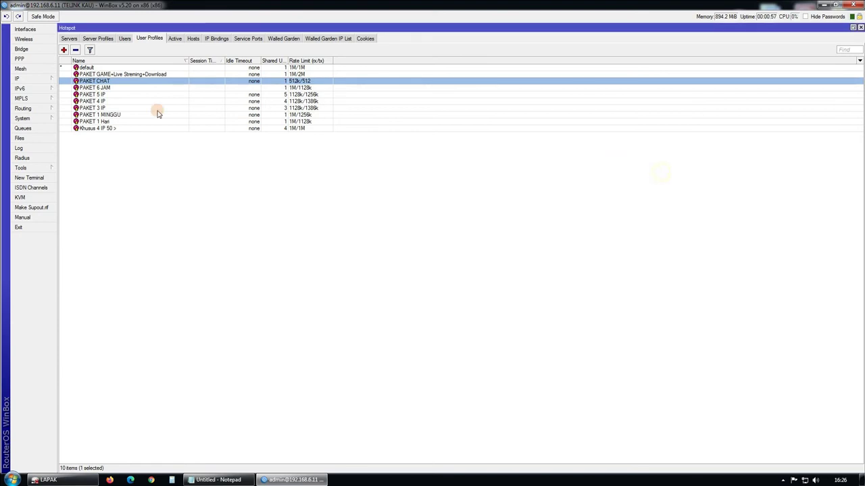
- Bring up the simple queues list, and check the Bandicam recorder window before minimizing it
left_click(24, 128)
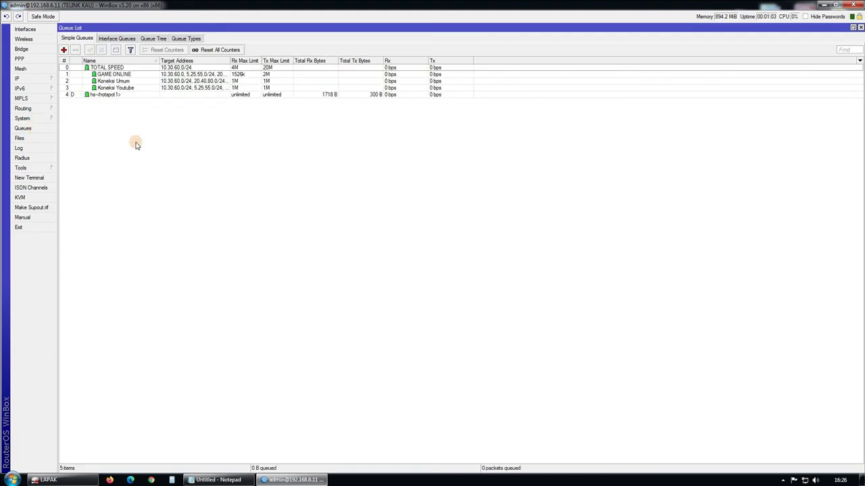
left_click(782, 480)
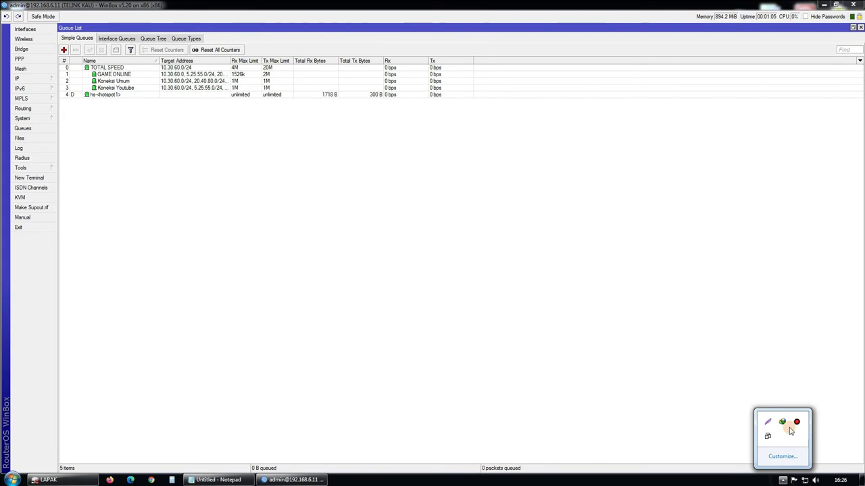
left_click(796, 421)
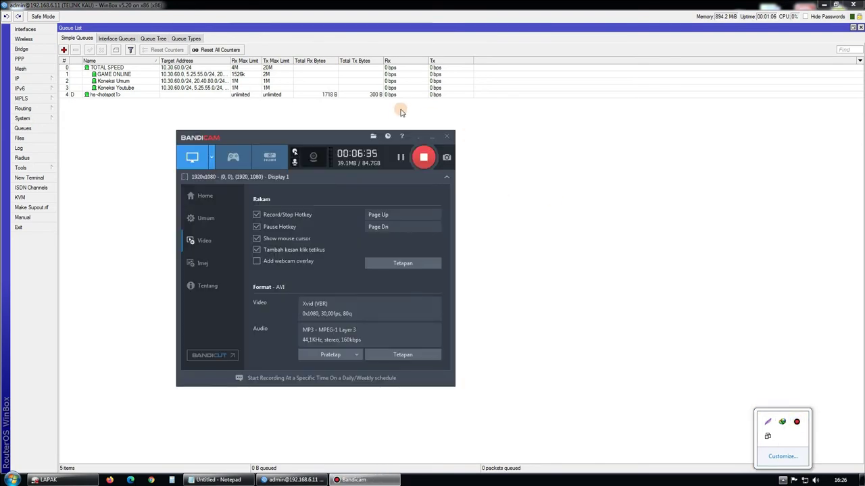
left_click(432, 137)
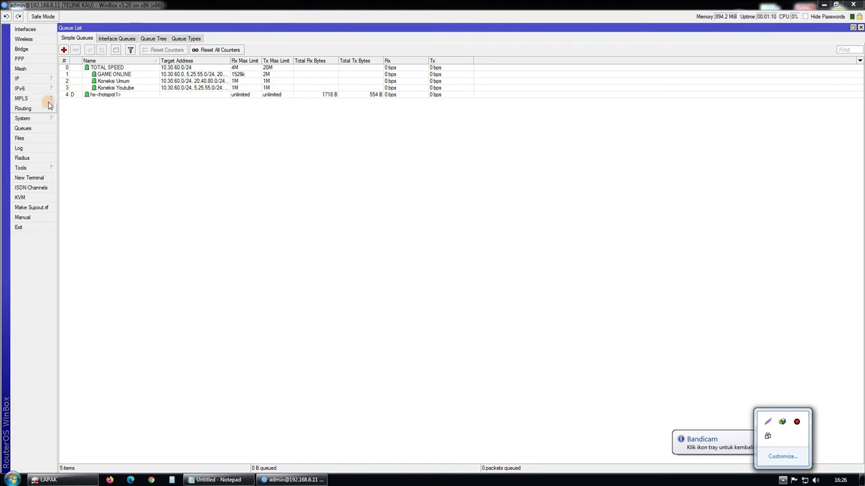
- View the router's license details and move the License window clear of the queue entries
left_click(34, 79)
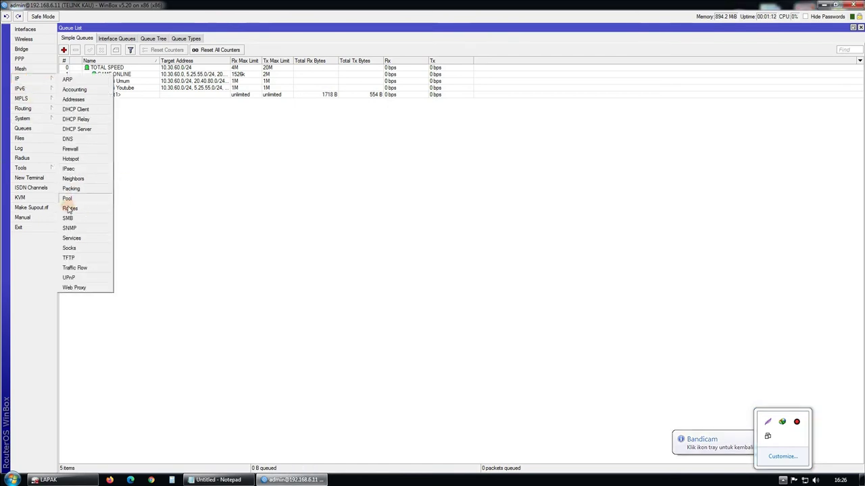
left_click(31, 120)
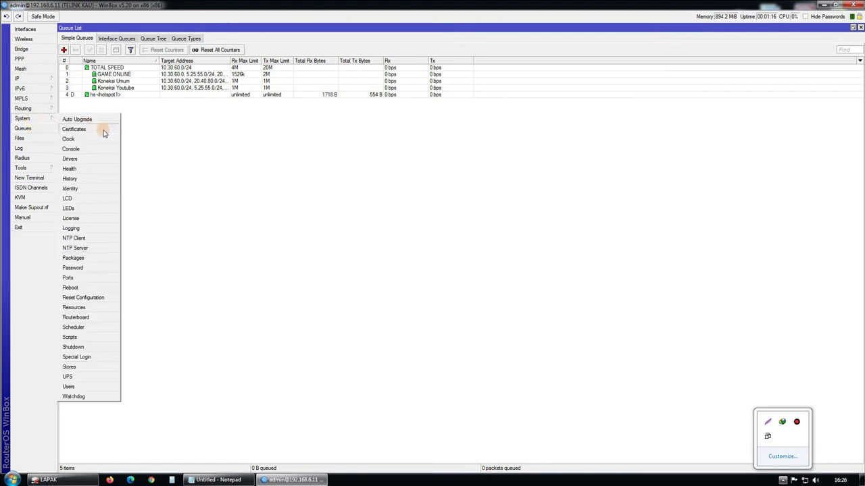
left_click(86, 220)
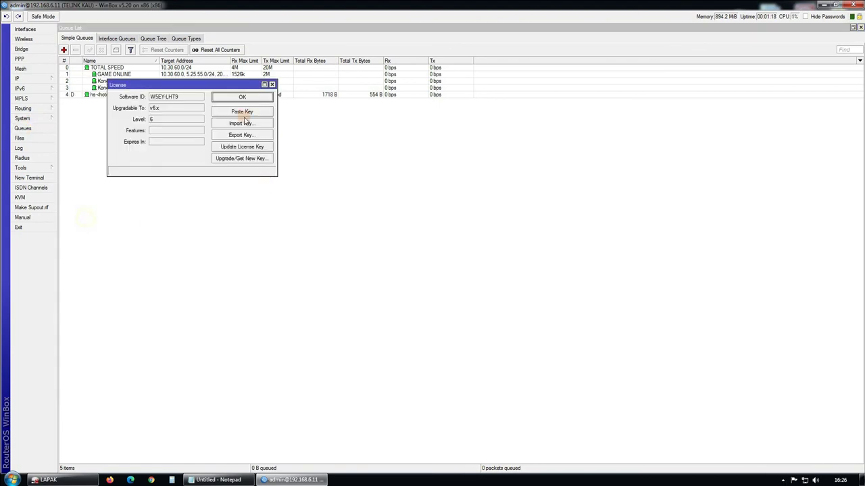
left_click_drag(195, 83, 233, 133)
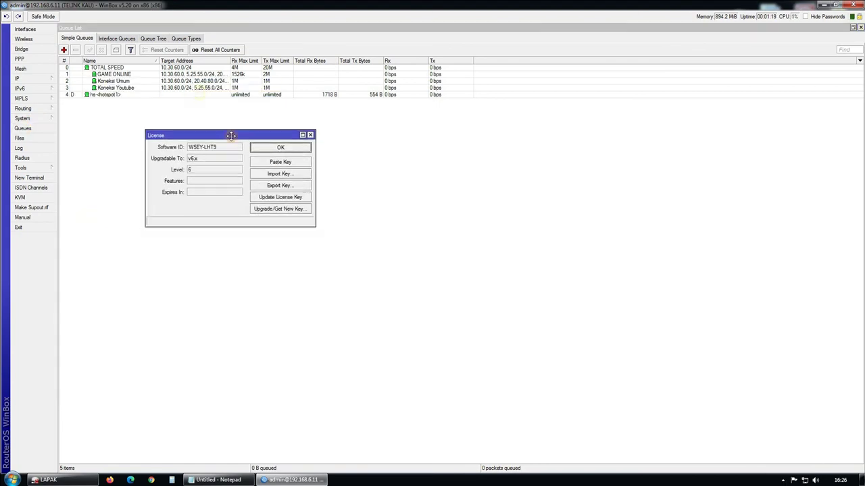
- View the router's system resources alongside the license details
left_click(30, 79)
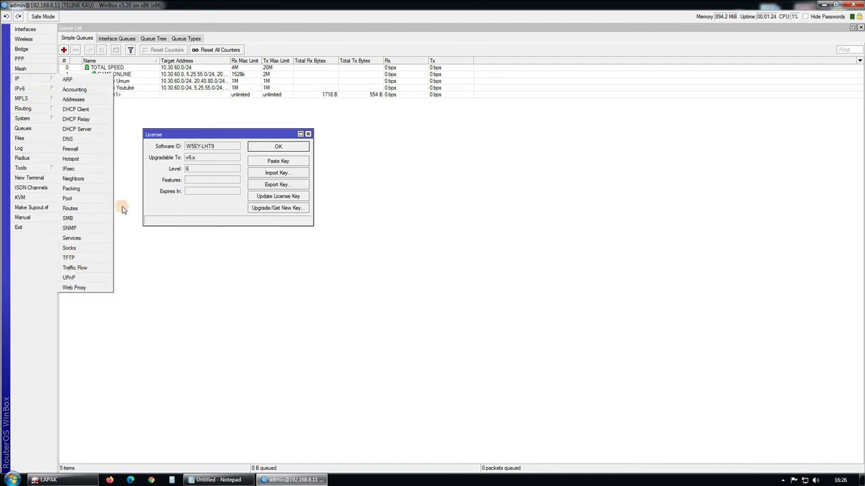
left_click(34, 119)
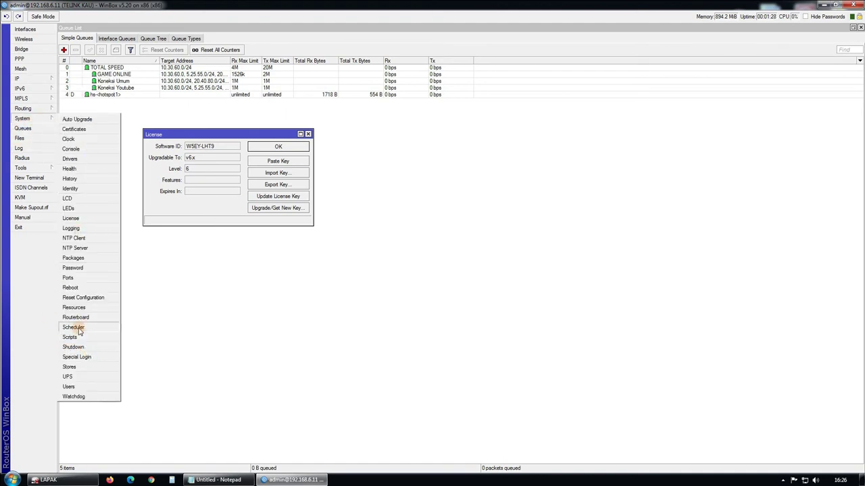
left_click(86, 308)
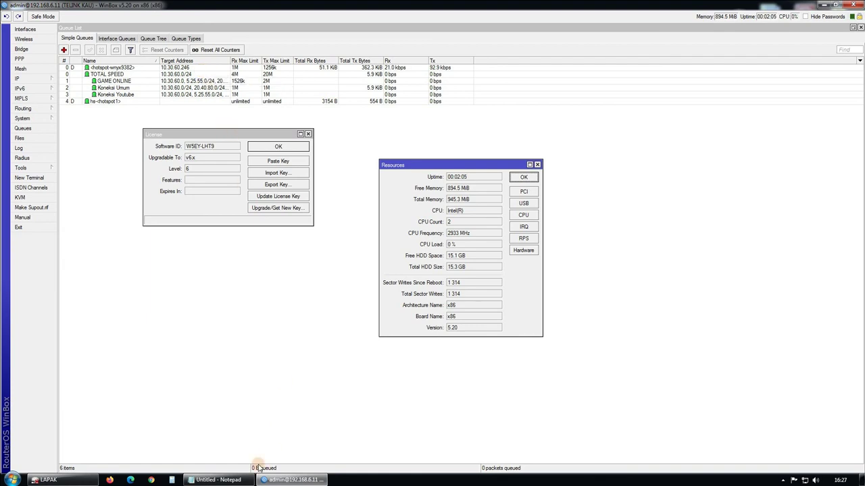
- Switch to the Notepad notes and add the closing line "SEKIAN" after two blank lines at the end
left_click(217, 479)
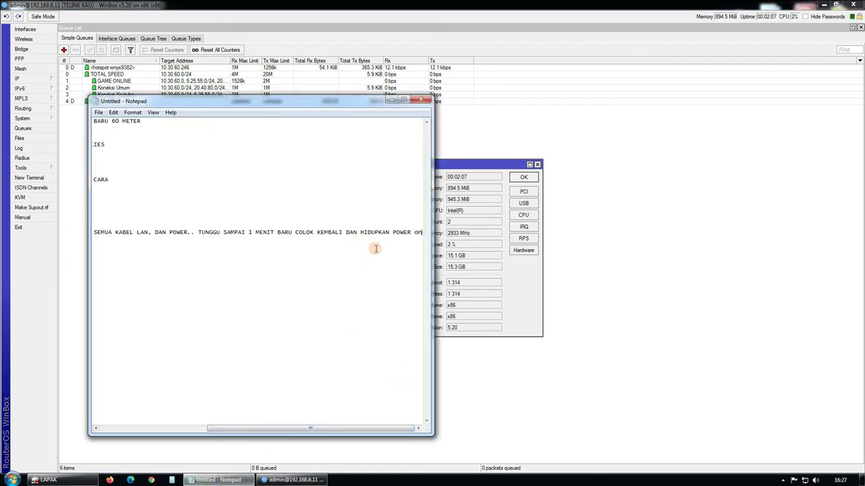
left_click(419, 263)
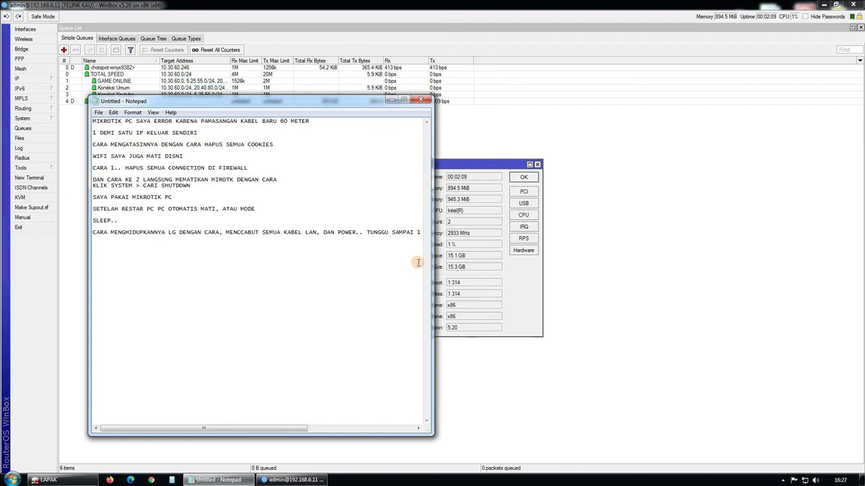
type("SEKIAN")
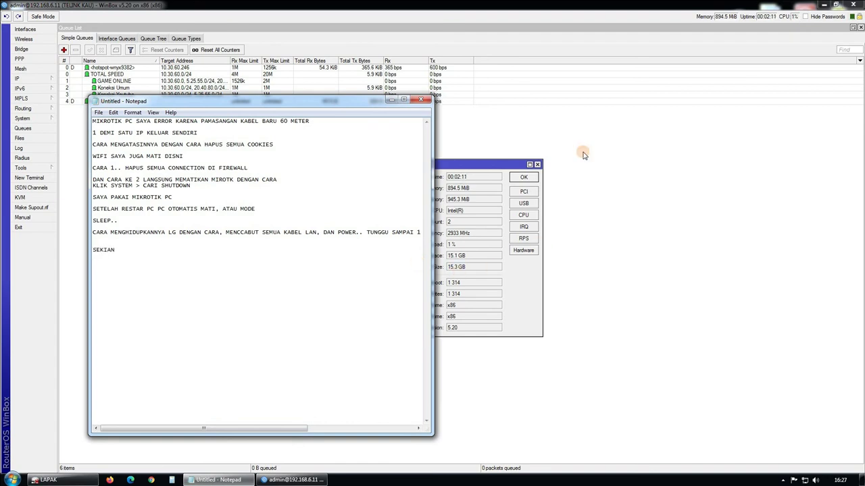
left_click(783, 481)
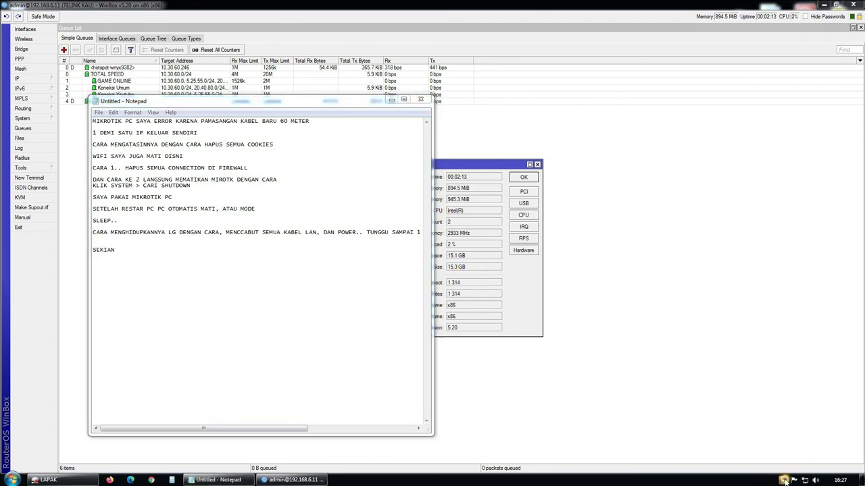
left_click(793, 423)
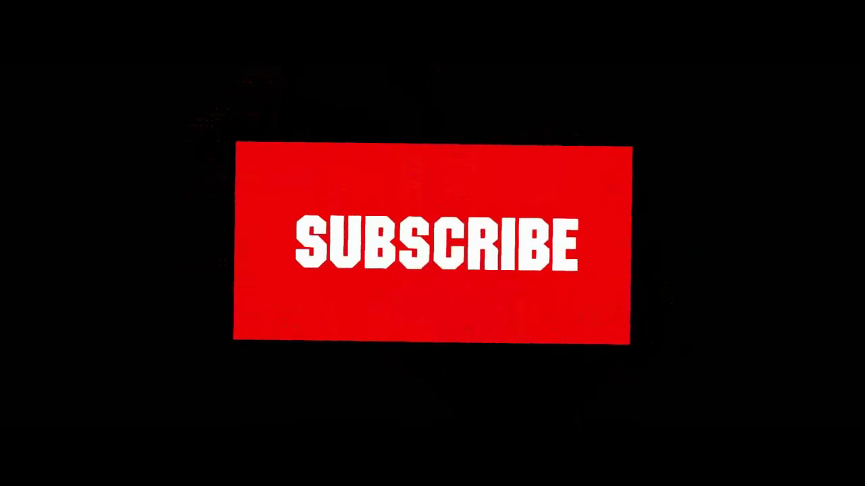